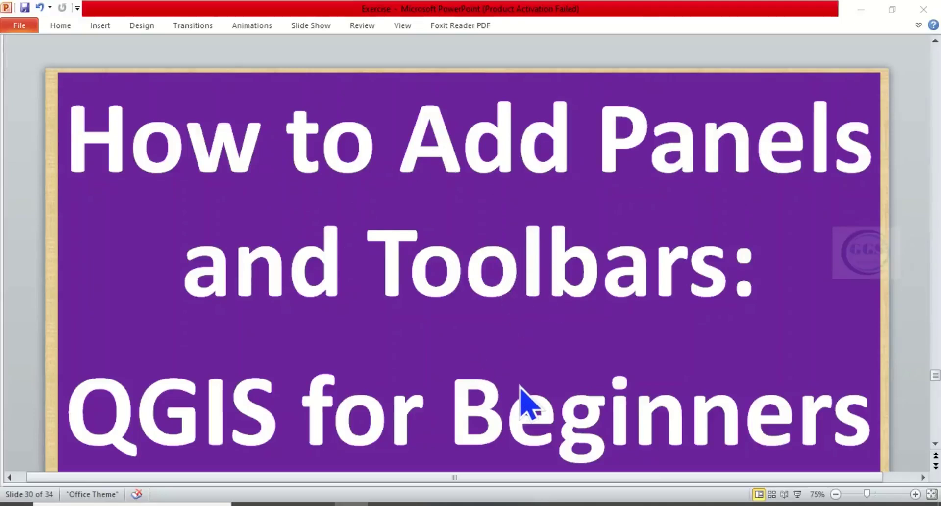
Minimize PowerPoint to reveal the QGIS project with the abia lga map.
click(861, 10)
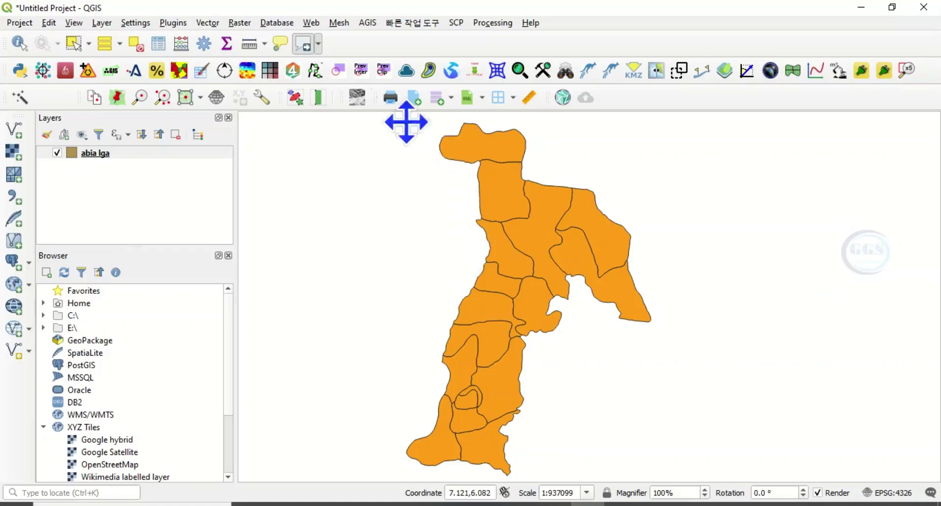
Show the Processing Toolbox panel and move it higher on the right side of the map.
click(74, 24)
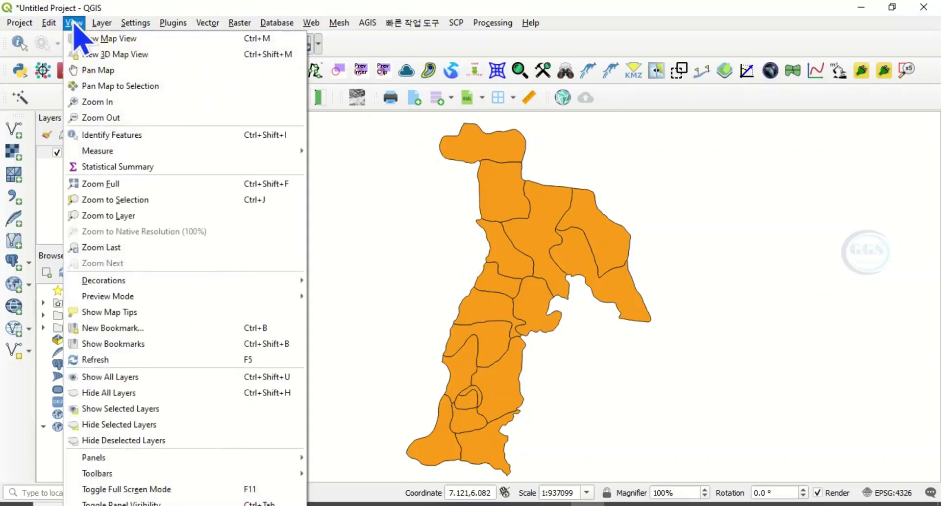
mouse_move(94, 457)
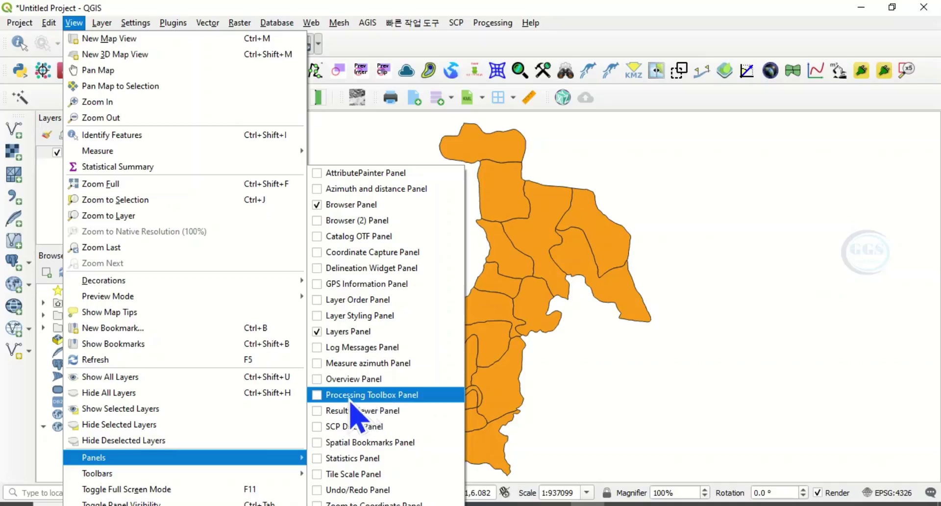
click(320, 399)
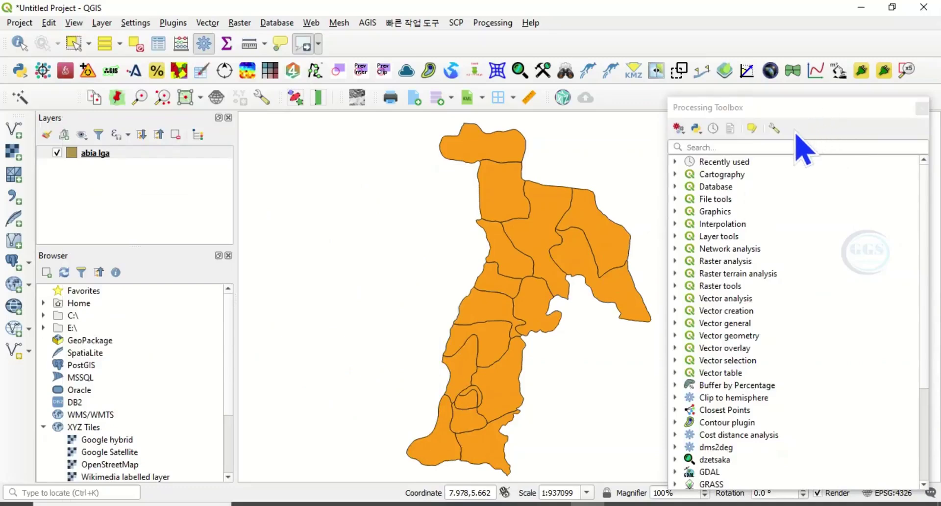
click(728, 150)
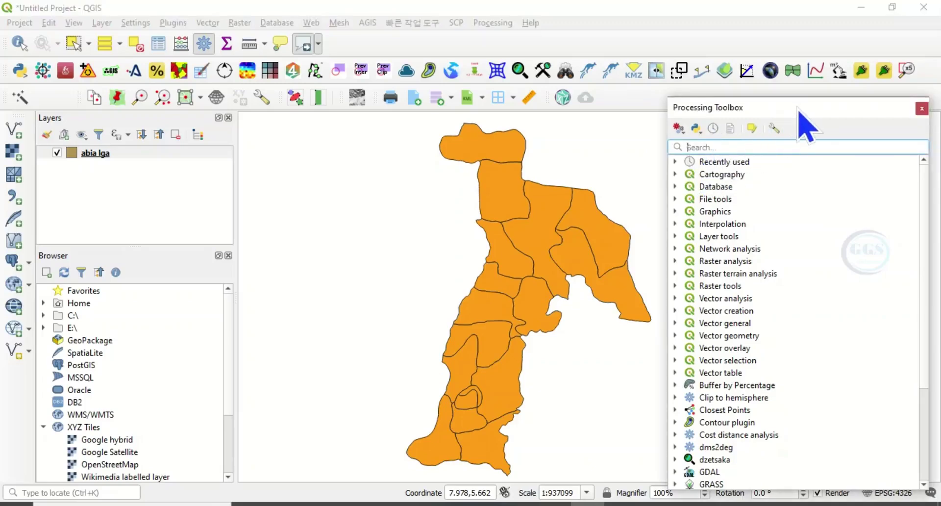
mouse_move(802, 112)
mouse_down()
mouse_move(794, 41)
mouse_move(325, 100)
mouse_move(342, 116)
mouse_move(829, 129)
mouse_move(837, 115)
mouse_up()
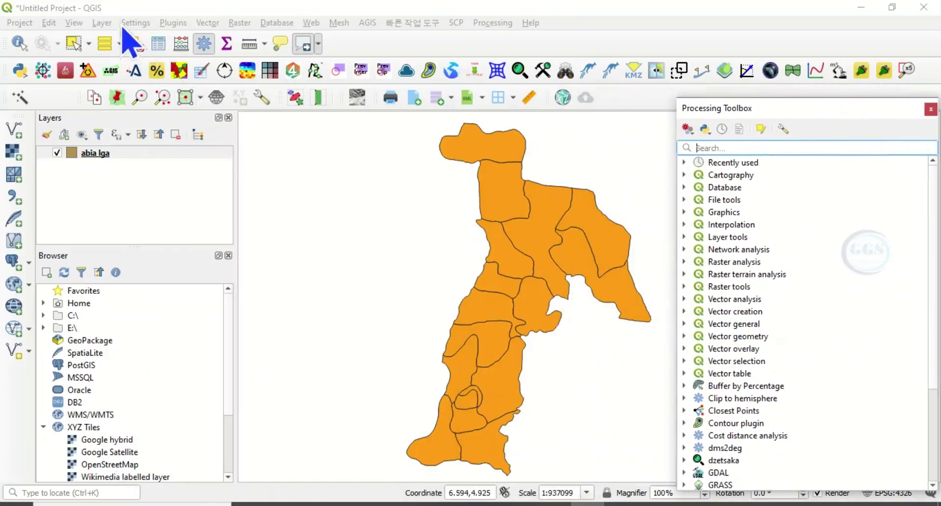
Enable the Statistics panel, docked on the left below the Browser panel.
click(78, 23)
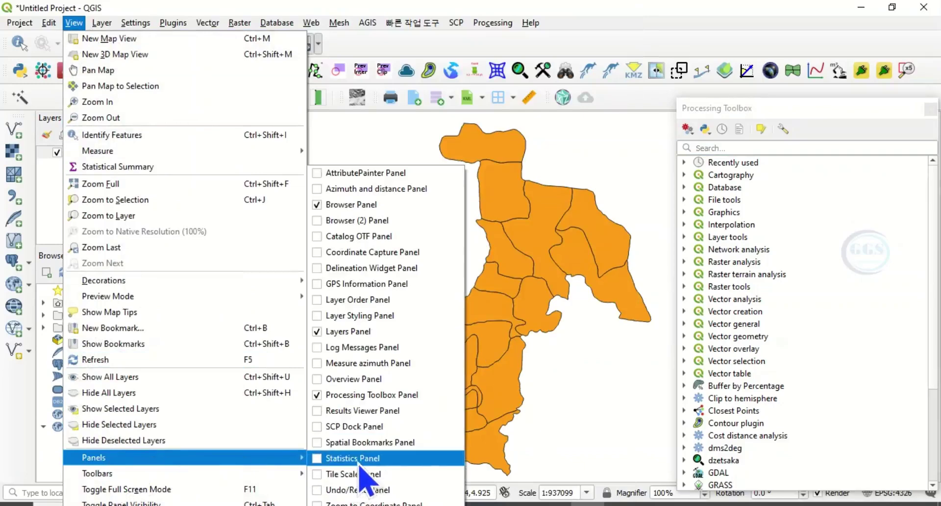
click(324, 471)
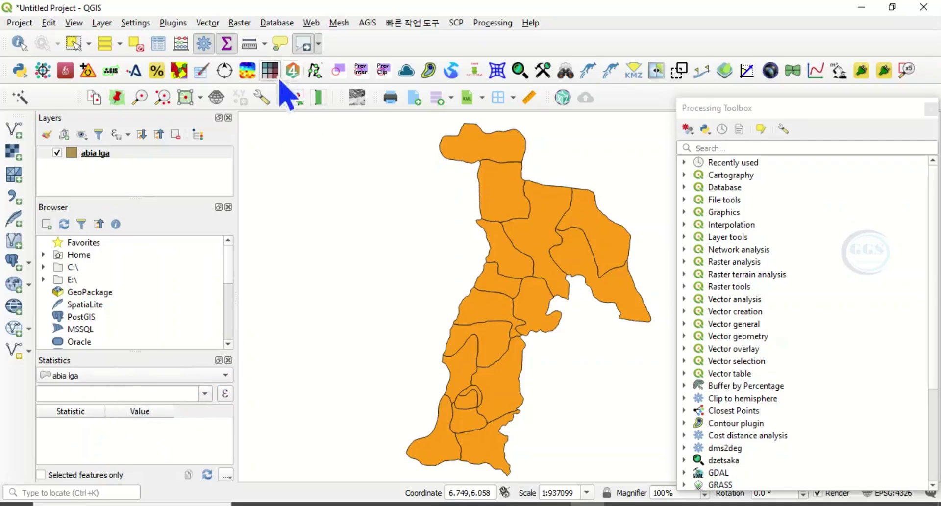
click(74, 23)
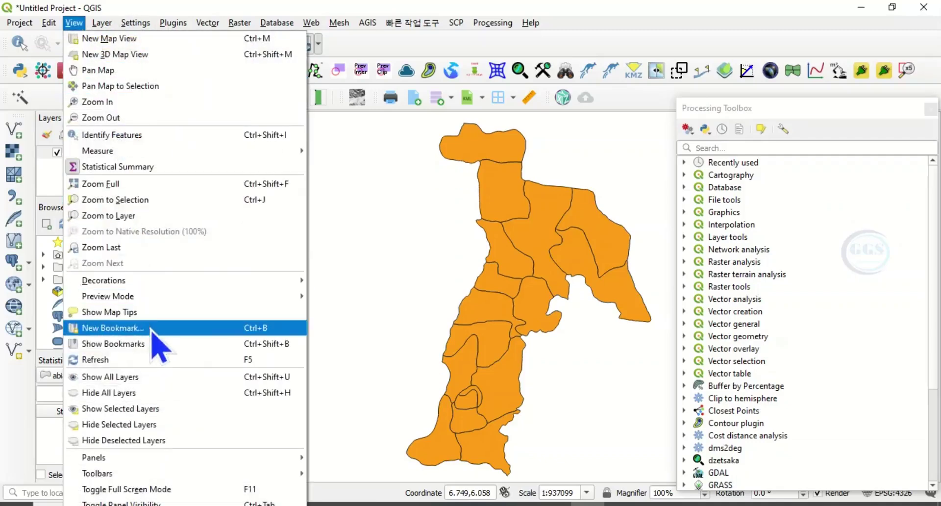
mouse_move(184, 457)
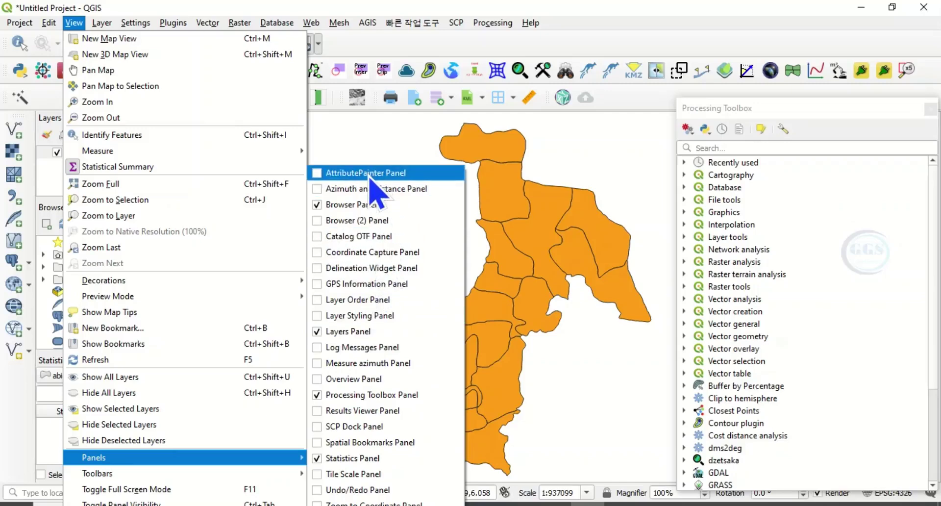
Close the Statistics and Processing Toolbox panels and bring up the toolbars list.
click(356, 122)
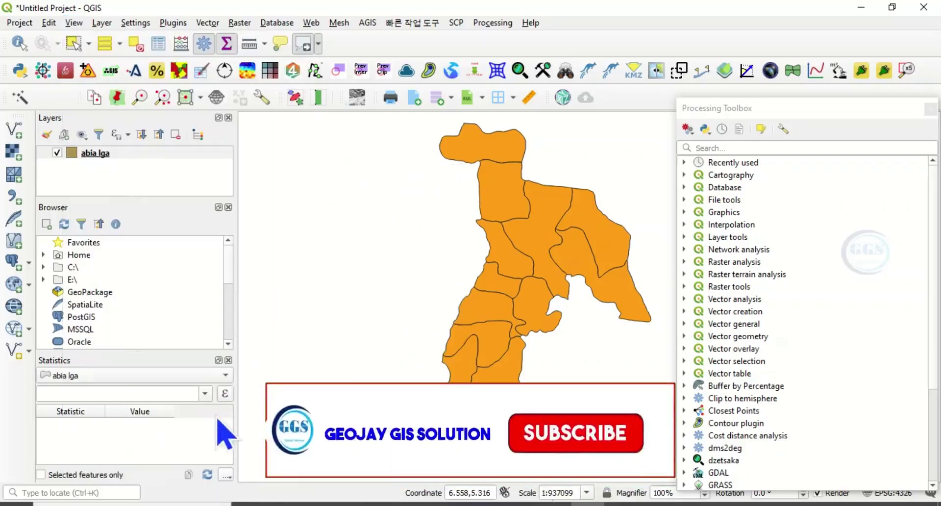
click(228, 361)
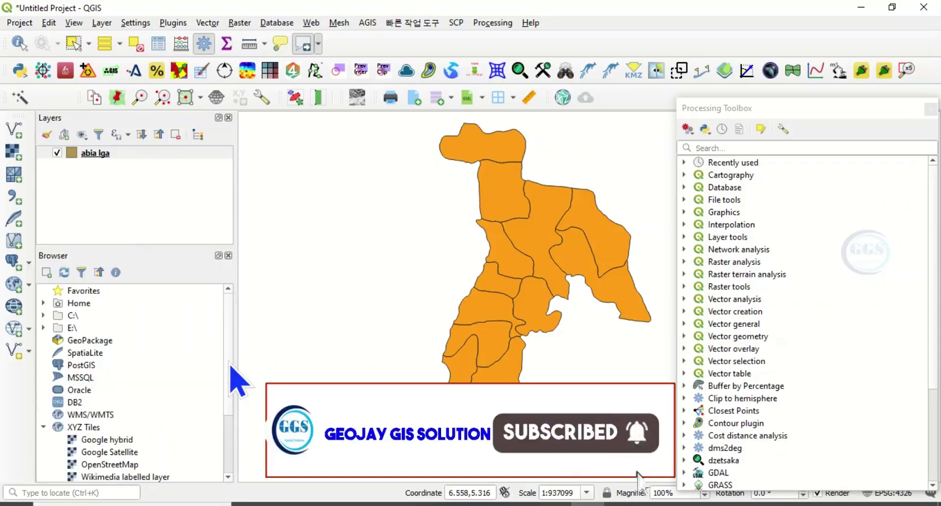
click(929, 108)
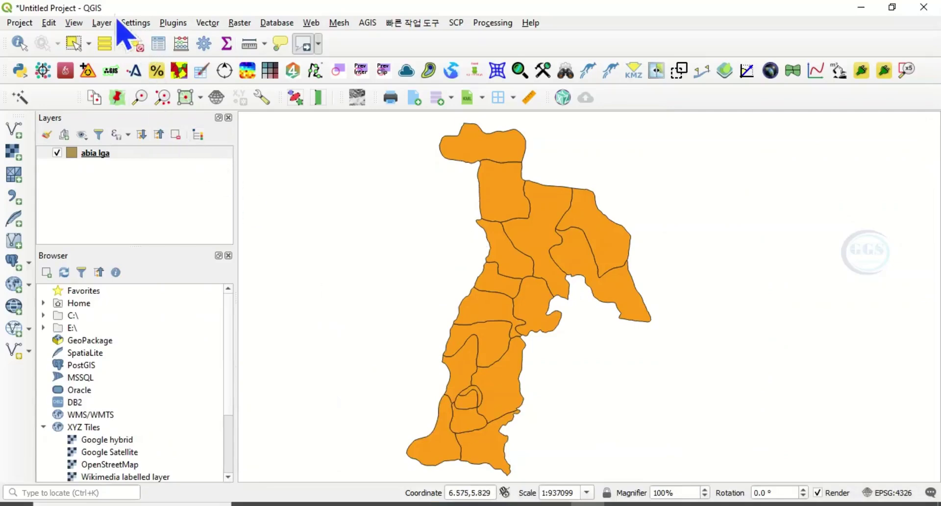
click(82, 24)
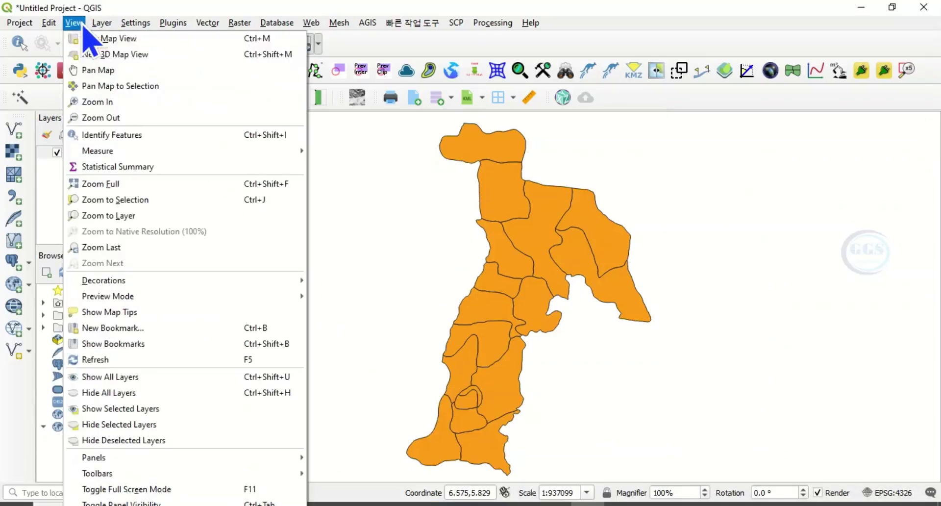
mouse_move(97, 473)
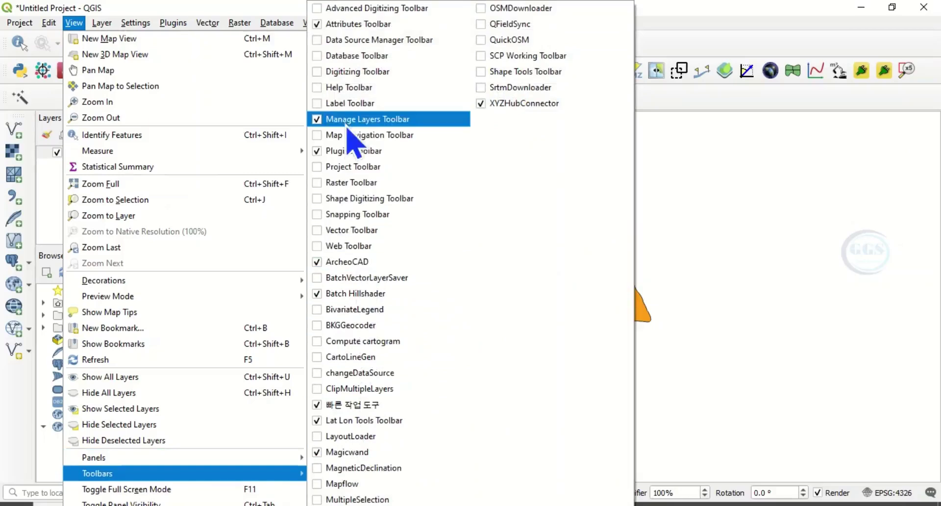
Enable the Digitizing toolbar and dock it at the start of the second toolbar row.
click(321, 78)
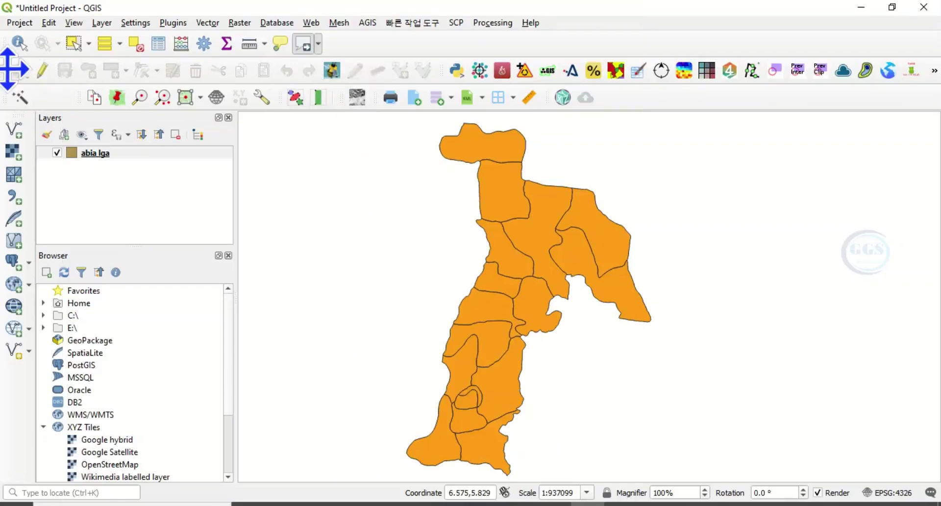
mouse_move(11, 70)
mouse_down()
mouse_move(402, 191)
mouse_move(419, 170)
mouse_move(310, 195)
mouse_up()
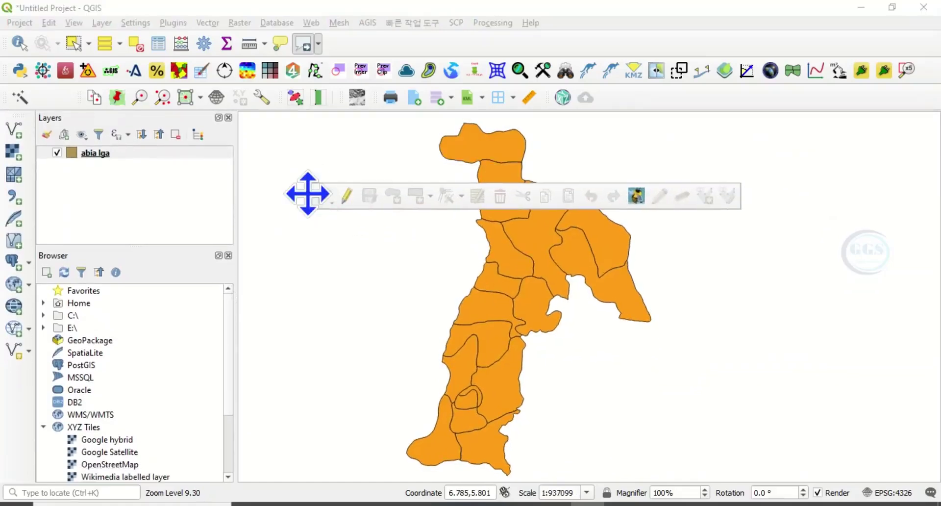
drag(309, 191, 365, 73)
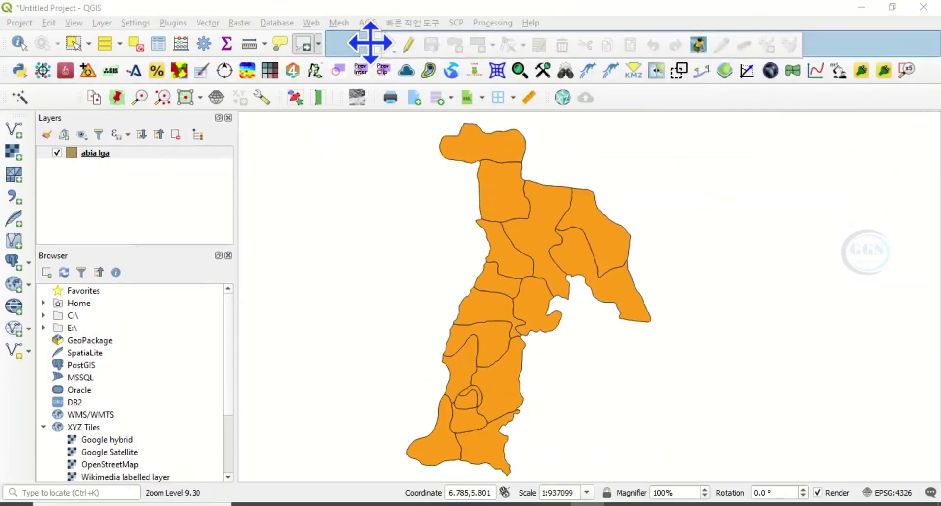
drag(365, 73, 11, 68)
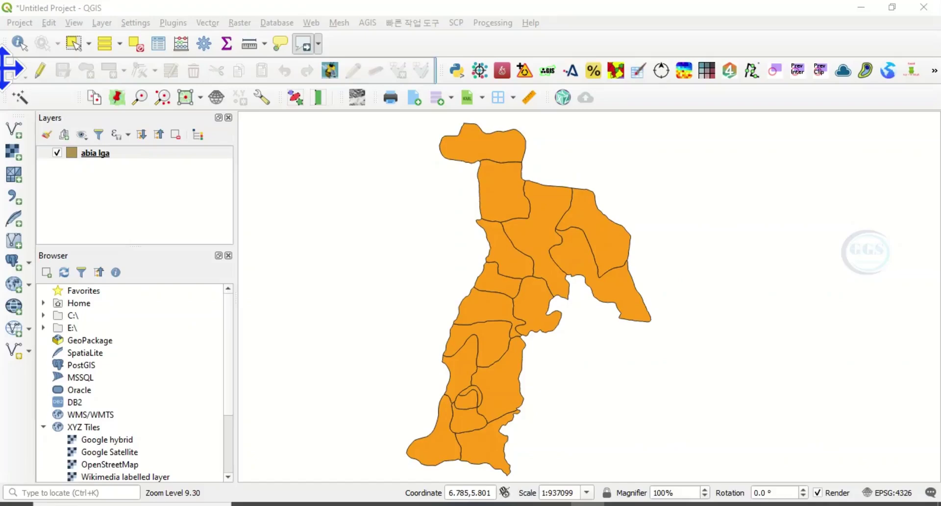
mouse_move(11, 69)
mouse_down()
mouse_move(346, 49)
mouse_move(40, 86)
mouse_up()
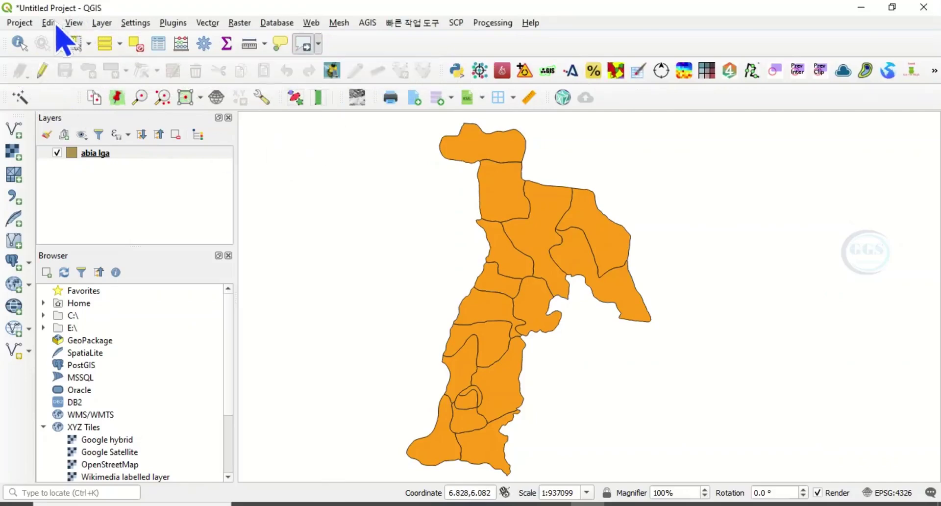
Enable the Label toolbar, then return to the PowerPoint title slide.
click(73, 23)
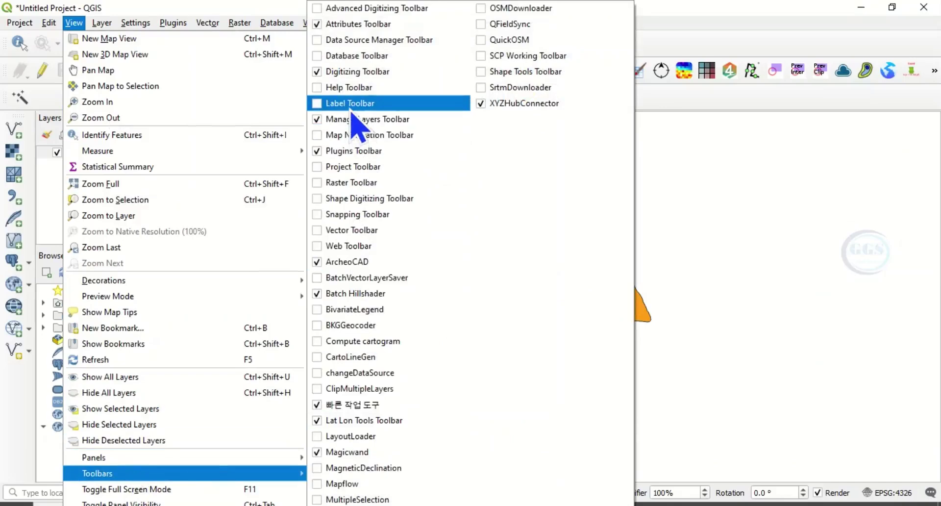
click(321, 104)
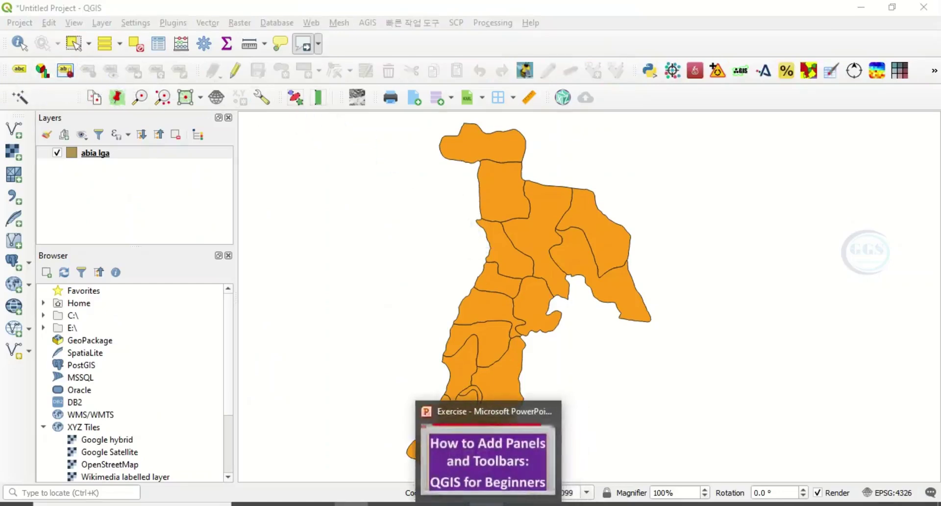
click(485, 455)
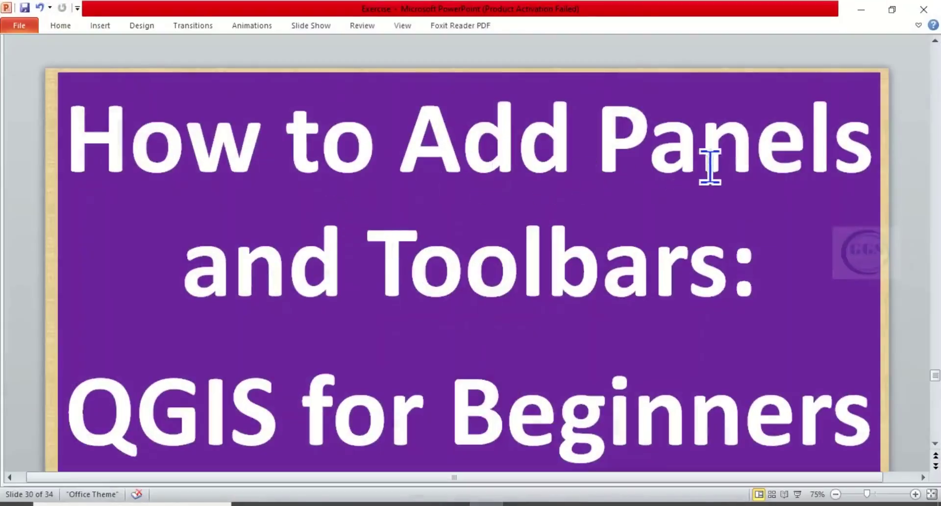